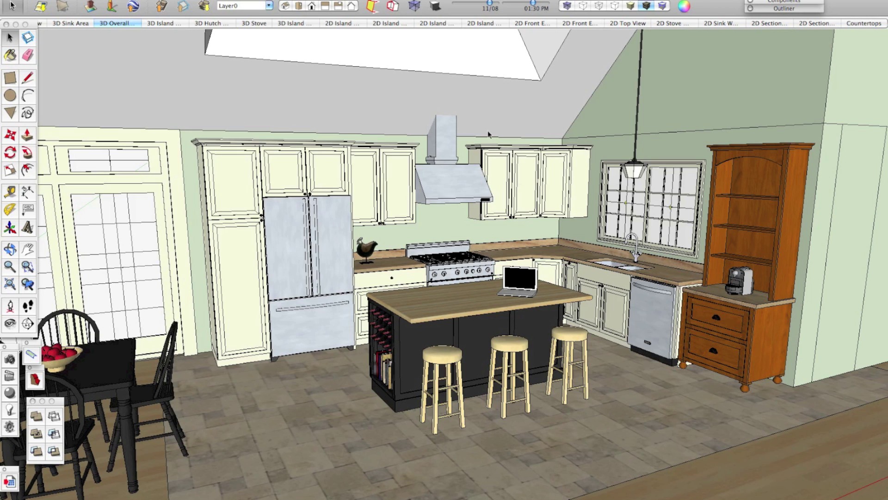
- Save the rooster component on the counter beside the stove as Eclectic Rooster.skp in the Desktop's Favorite Components folder
middle_drag(488, 130, 374, 240)
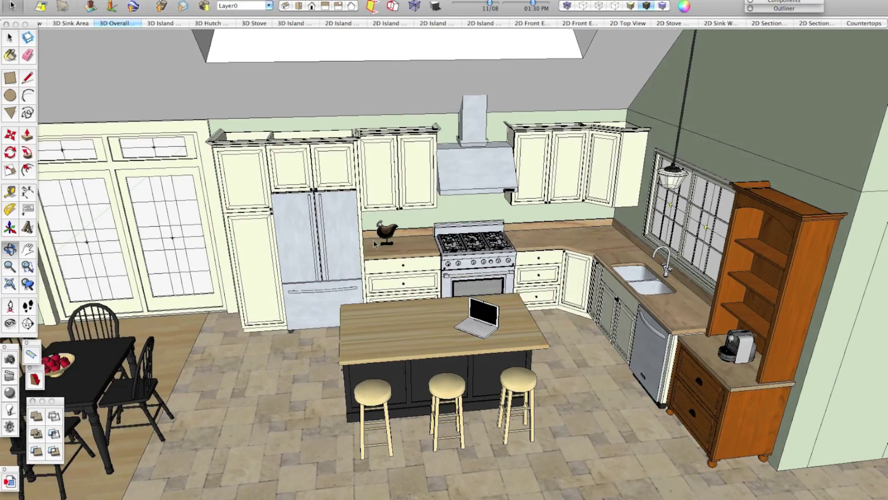
scroll(373, 240, up, 3)
scroll(374, 240, up, 10)
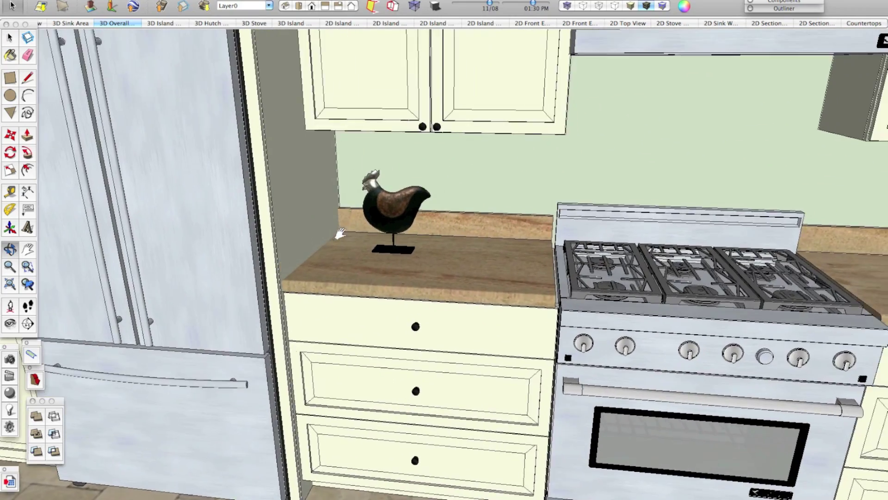
shift+middle_drag(340, 234, 335, 252)
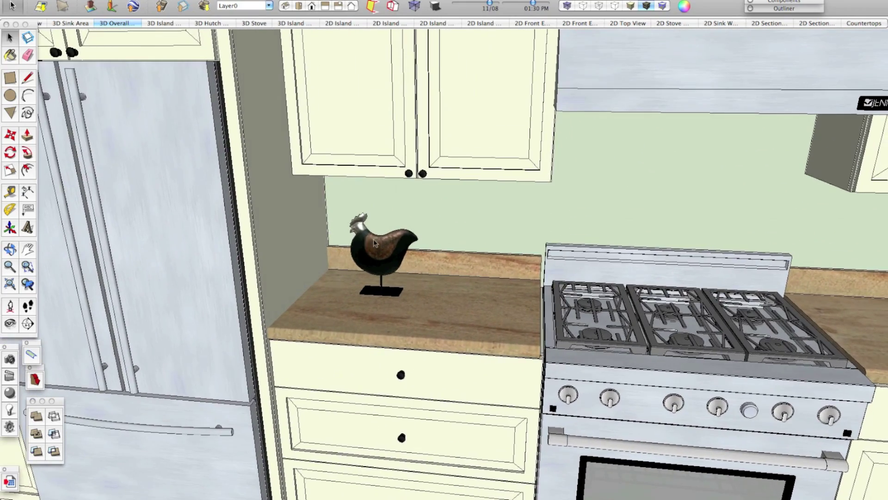
scroll(373, 238, up, 5)
scroll(374, 239, up, 1)
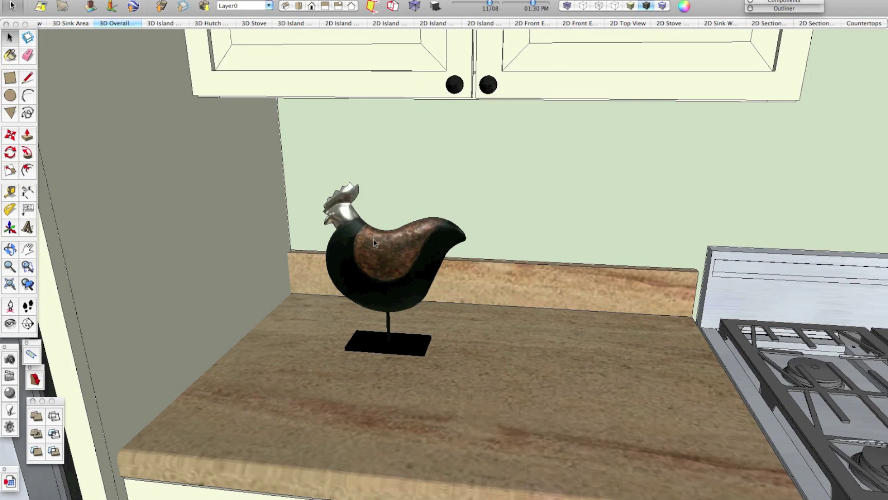
click(389, 249)
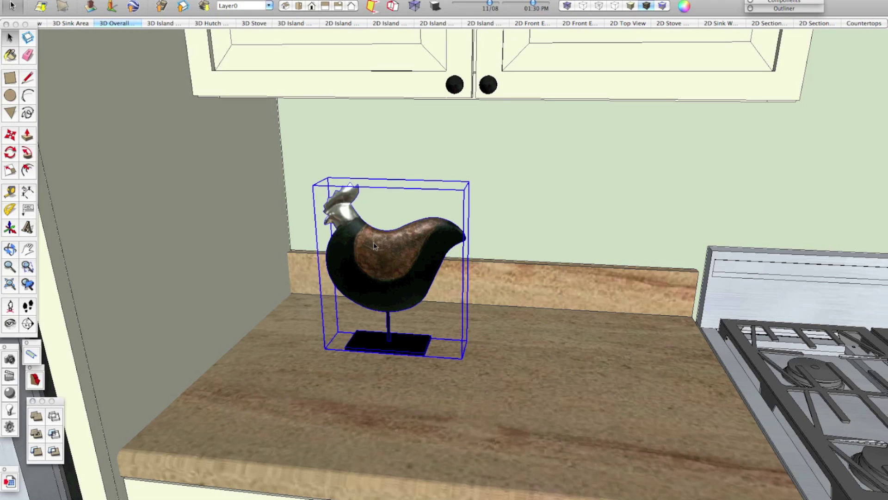
right_click(374, 245)
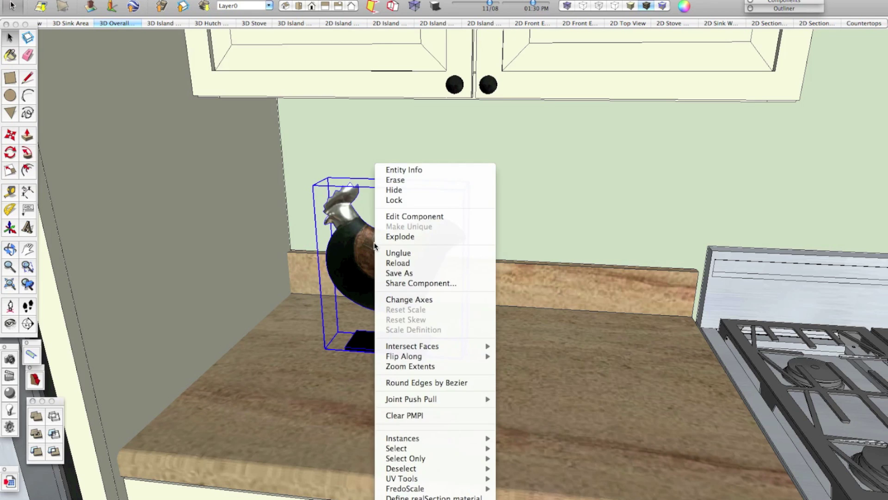
click(402, 273)
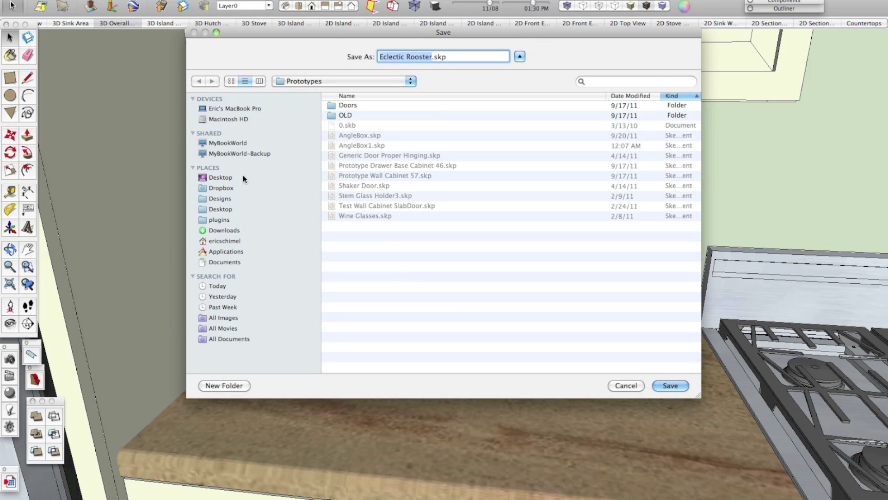
click(231, 179)
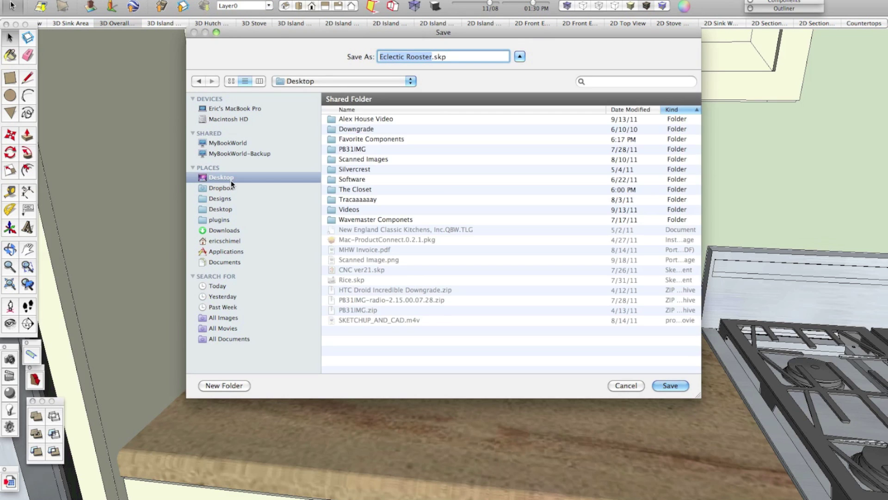
double_click(359, 139)
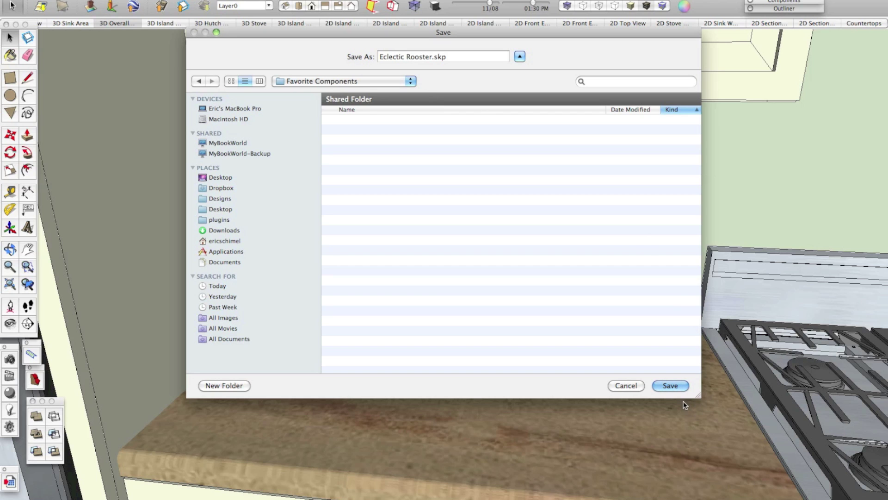
click(672, 386)
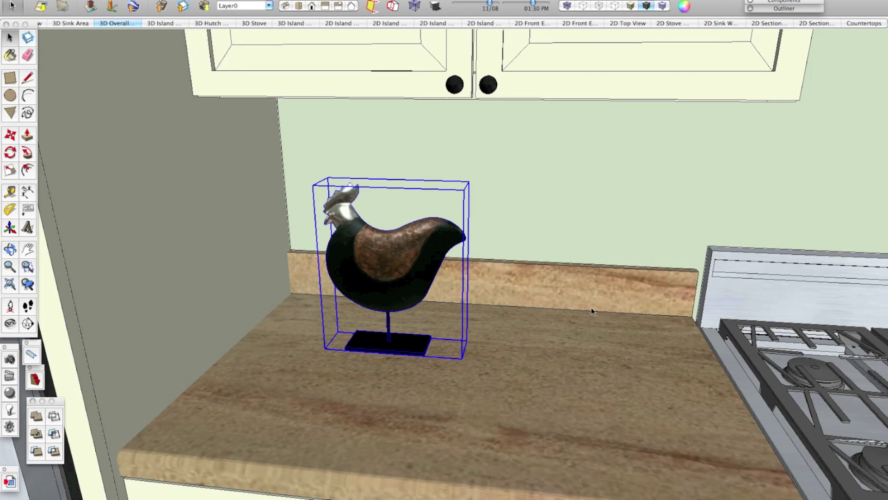
- Check the contents of the Favorite Components folder on the desktop in Finder, and close the folder window
scroll(591, 307, down, 5)
middle_drag(591, 307, 648, 327)
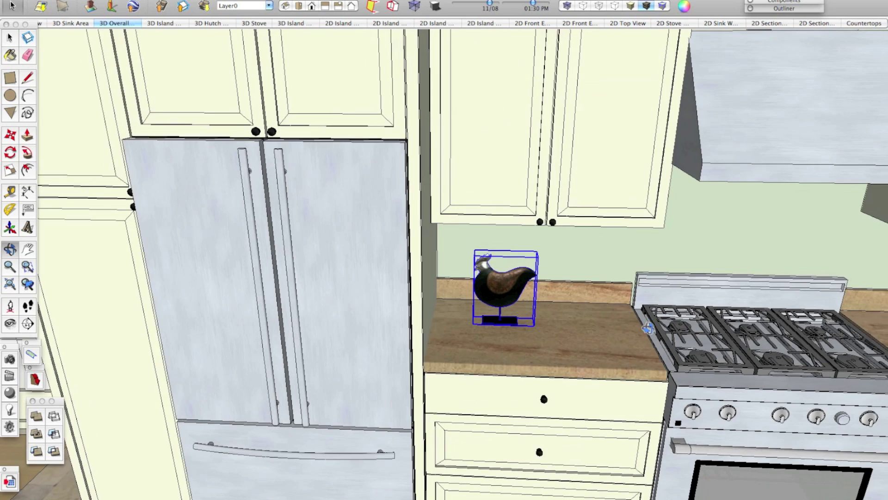
scroll(648, 328, down, 4)
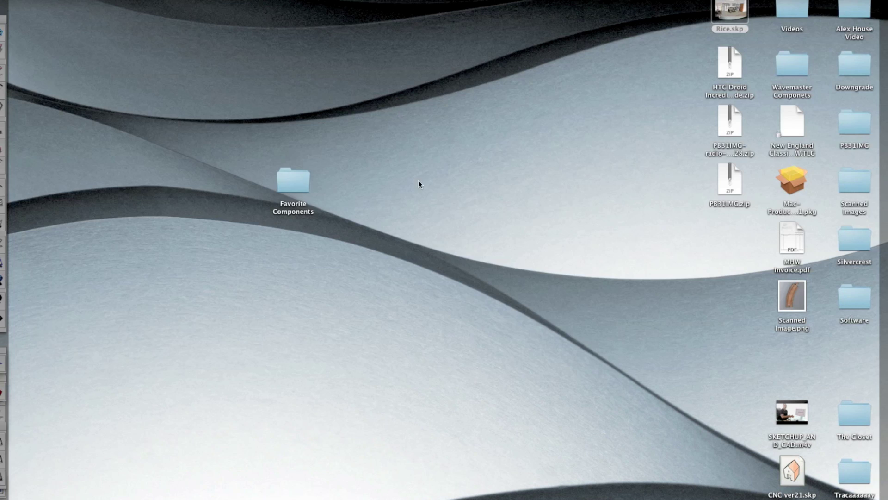
double_click(301, 180)
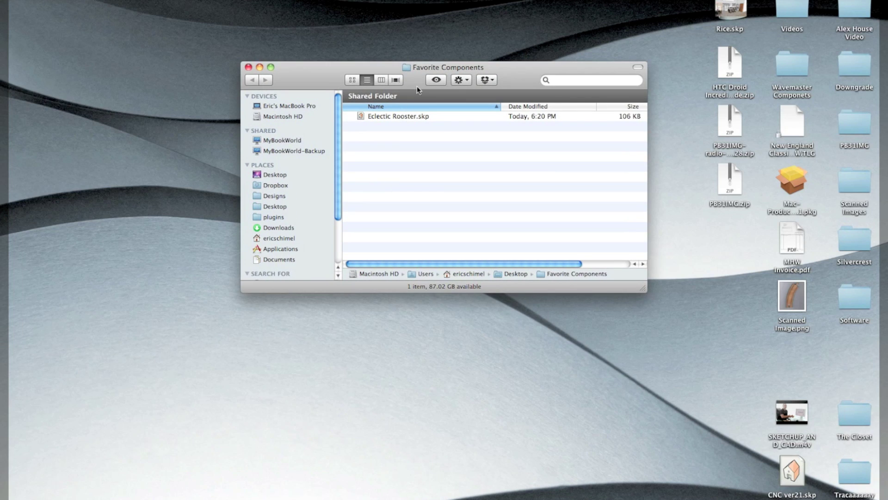
drag(418, 99, 399, 120)
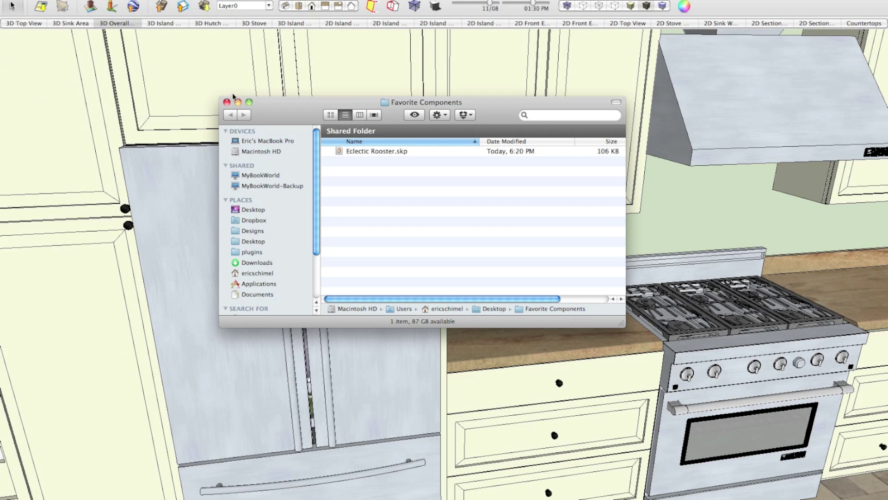
click(226, 103)
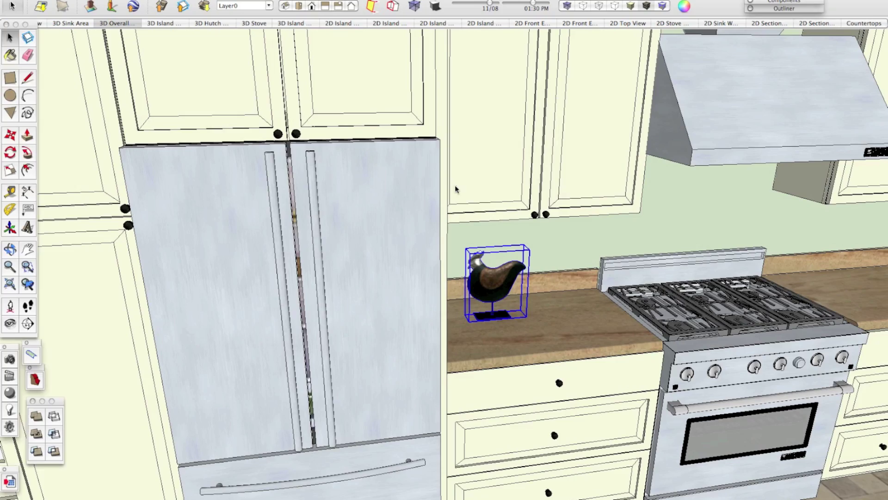
- Expand the Components browser and place it over the kitchen model near the range hood, clear of the rooster
scroll(505, 185, down, 5)
scroll(505, 185, down, 2)
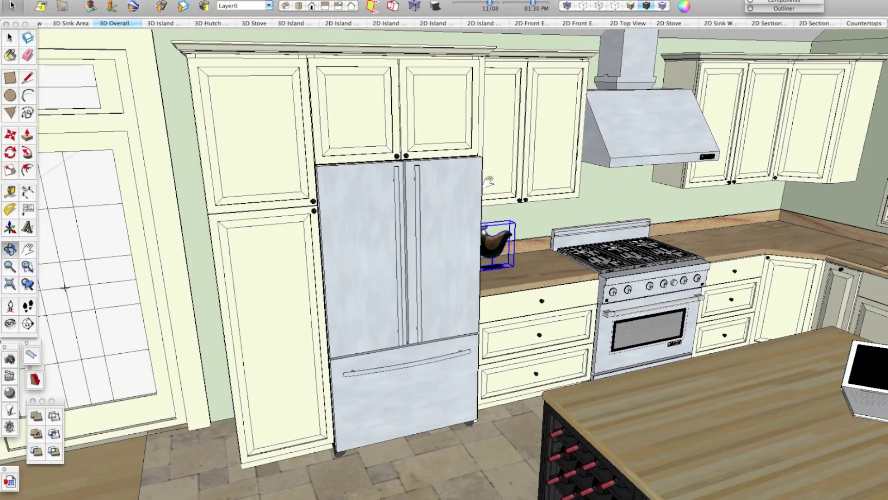
middle_drag(505, 185, 404, 199)
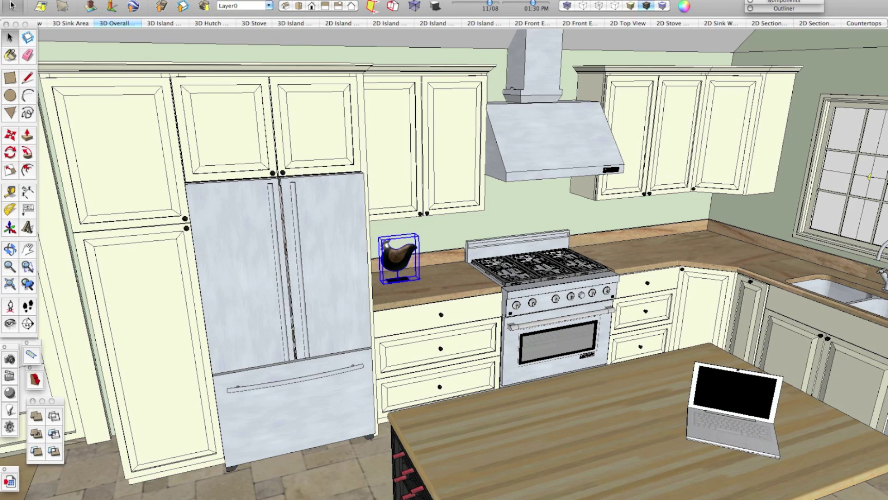
drag(781, 2, 704, 60)
click(704, 59)
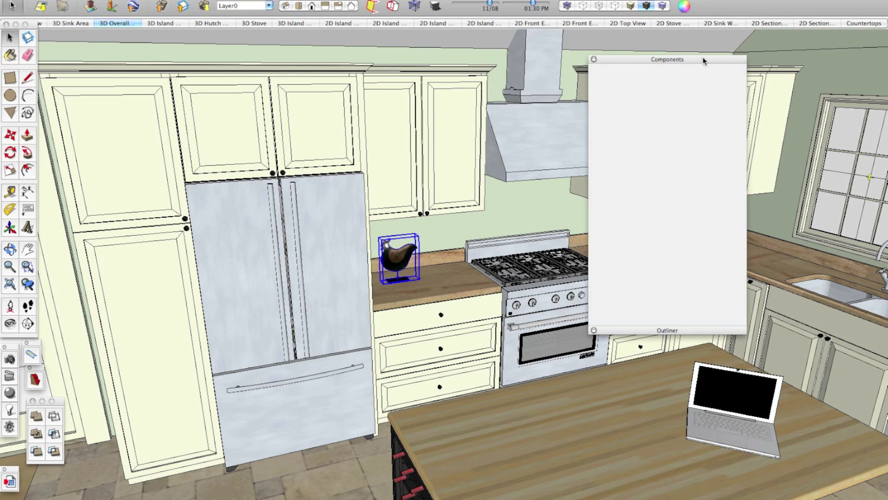
drag(702, 62, 707, 61)
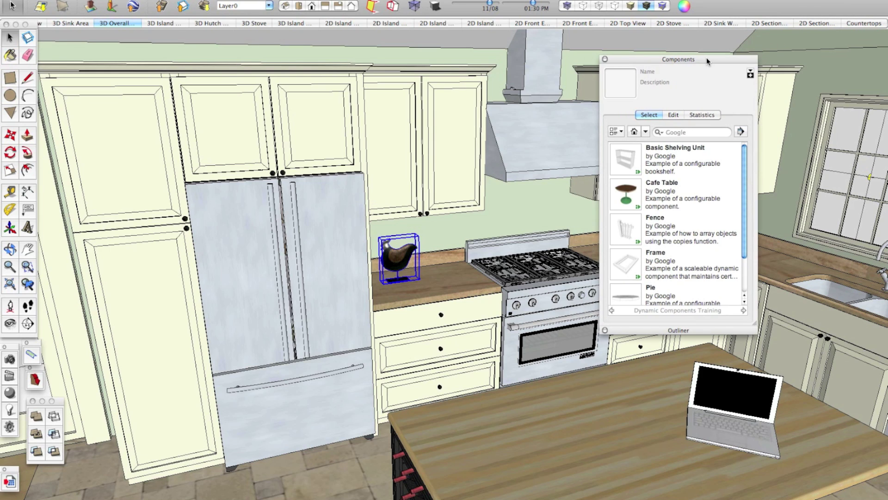
click(258, 0)
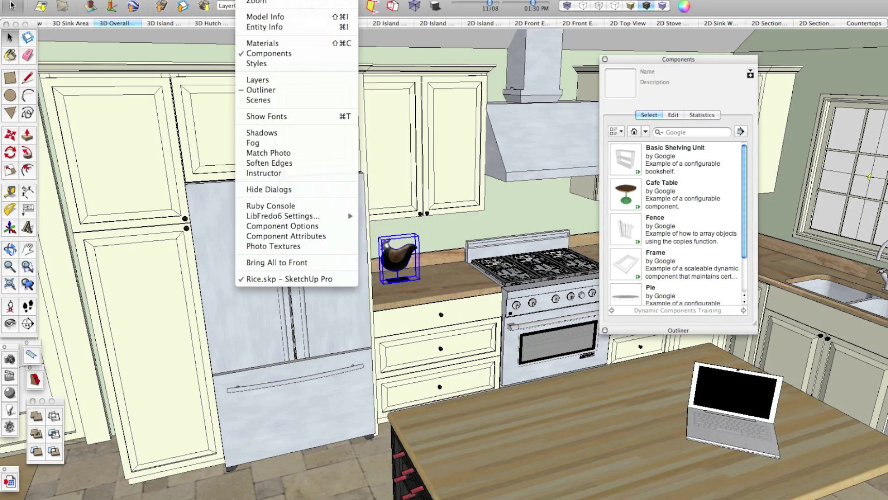
click(306, 53)
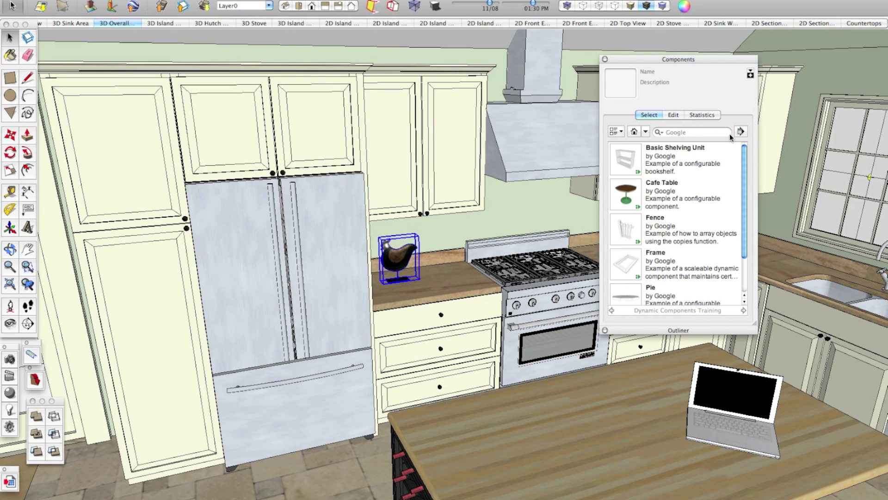
drag(713, 64, 662, 68)
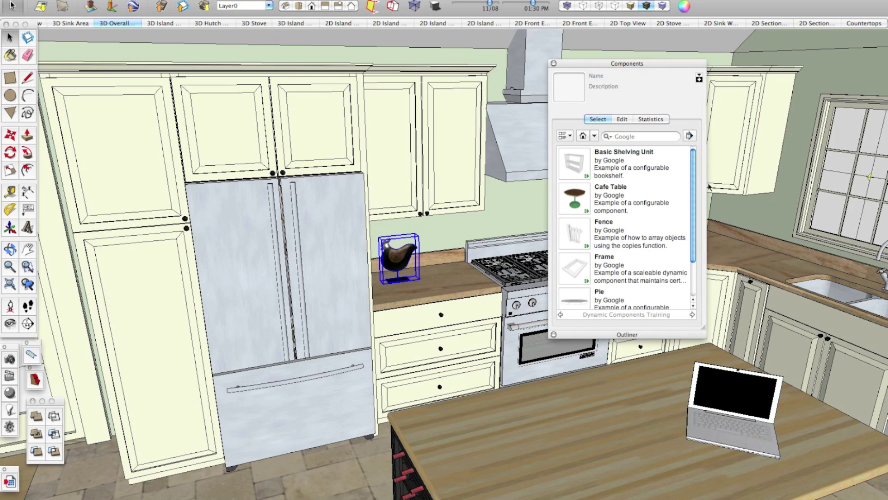
- Open the Desktop's Favorite Components folder as a local component collection with Add to favorites enabled
click(689, 135)
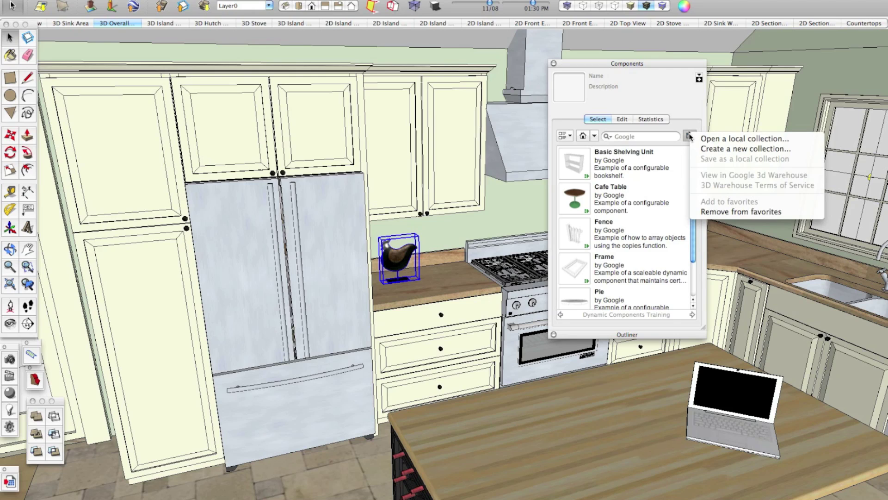
click(735, 142)
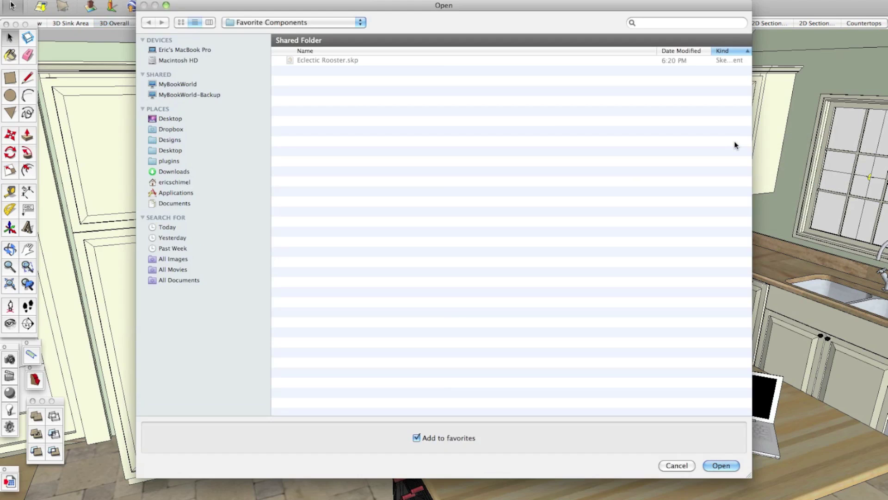
click(171, 119)
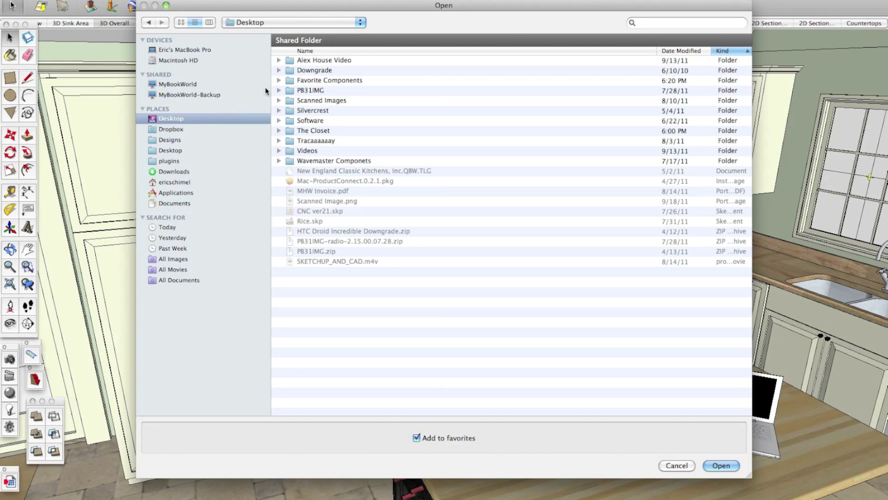
click(306, 81)
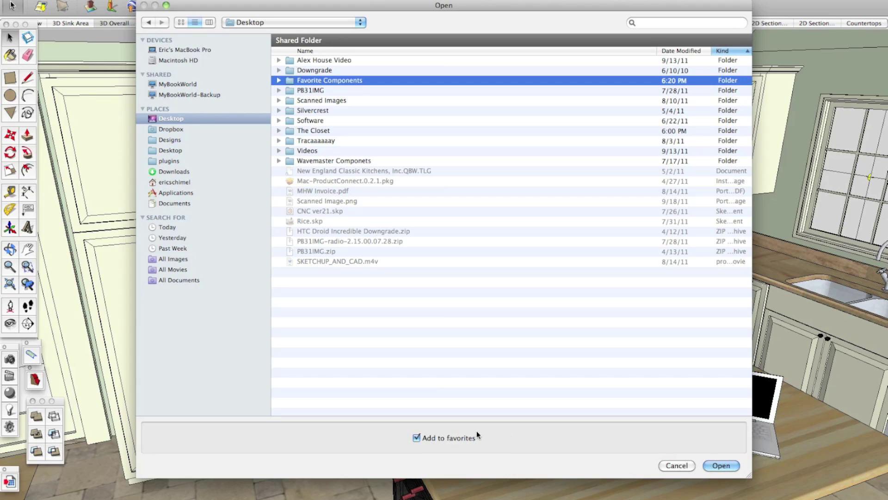
click(724, 462)
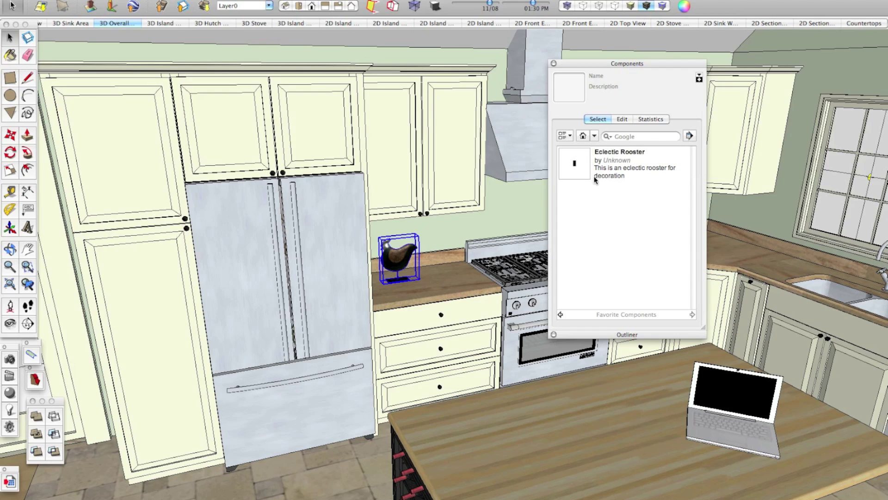
- Browse the favorite collections by switching to People and back to Favorite Components
click(596, 136)
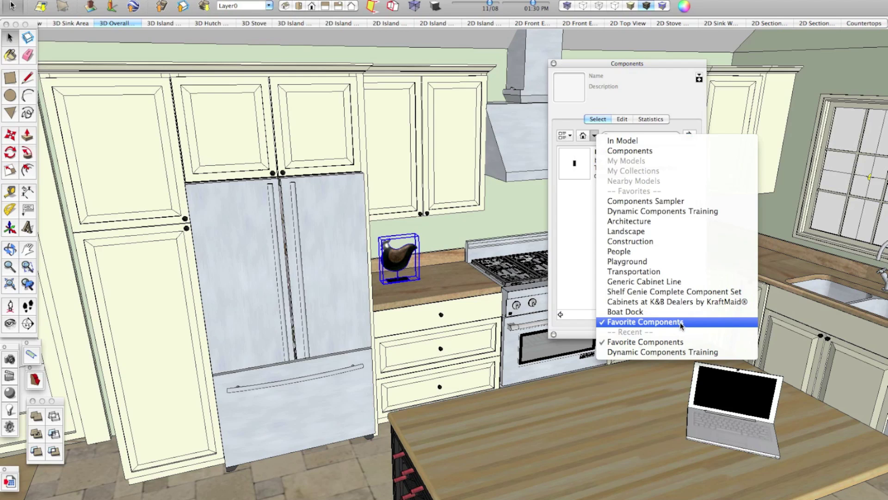
click(665, 252)
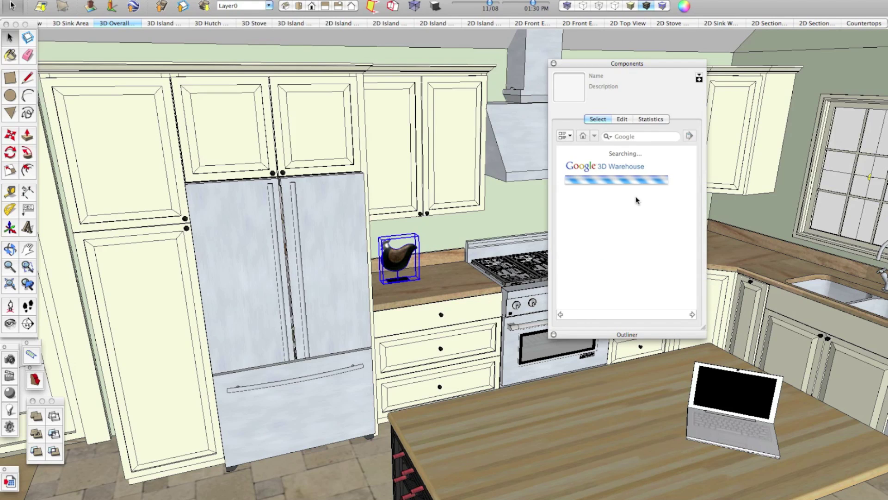
click(594, 137)
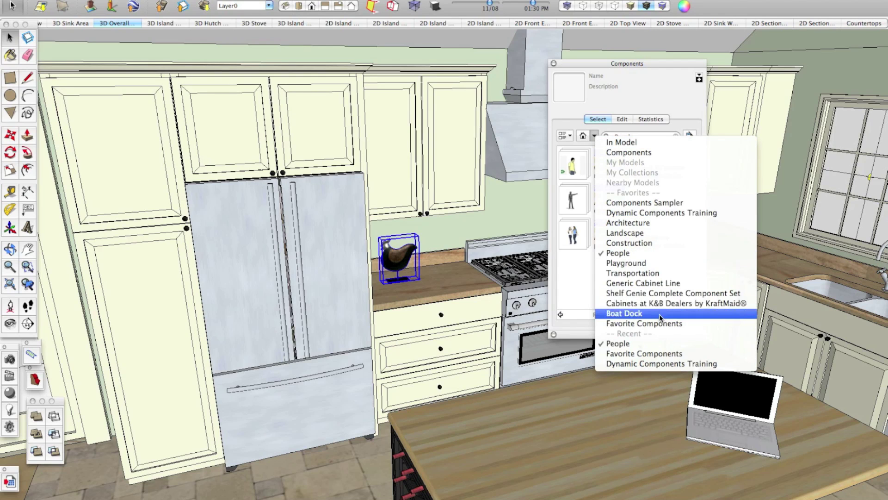
click(663, 323)
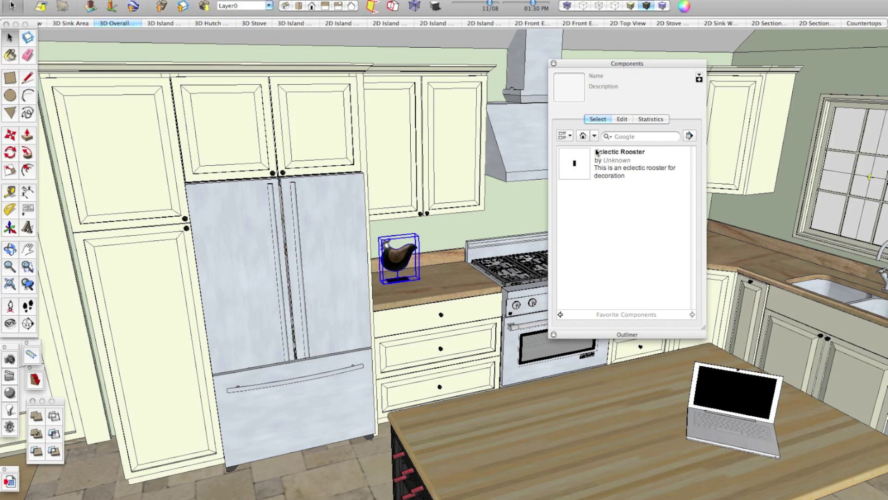
- Insert two Eclectic Rooster components, one beside the original on the counter and one on the island countertop
click(578, 165)
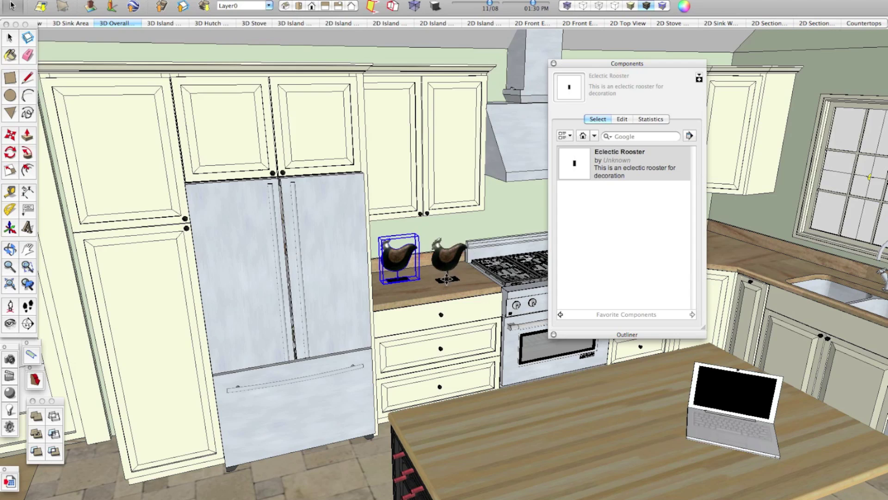
click(442, 280)
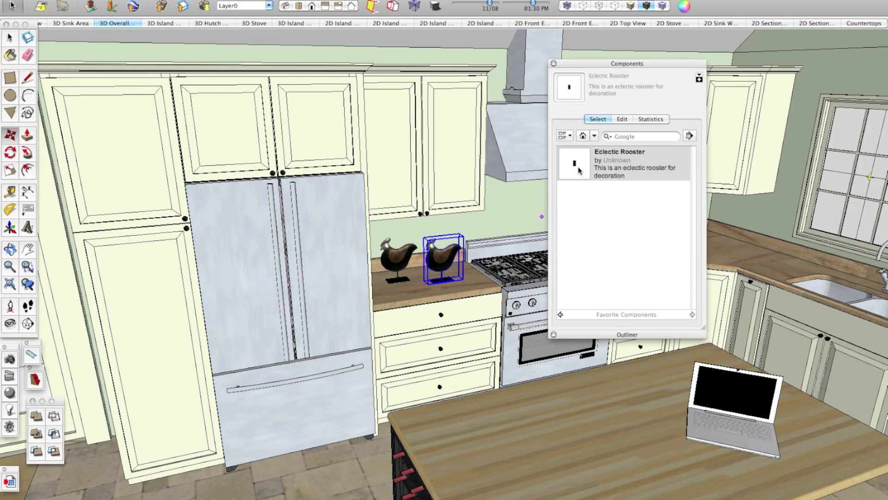
click(458, 428)
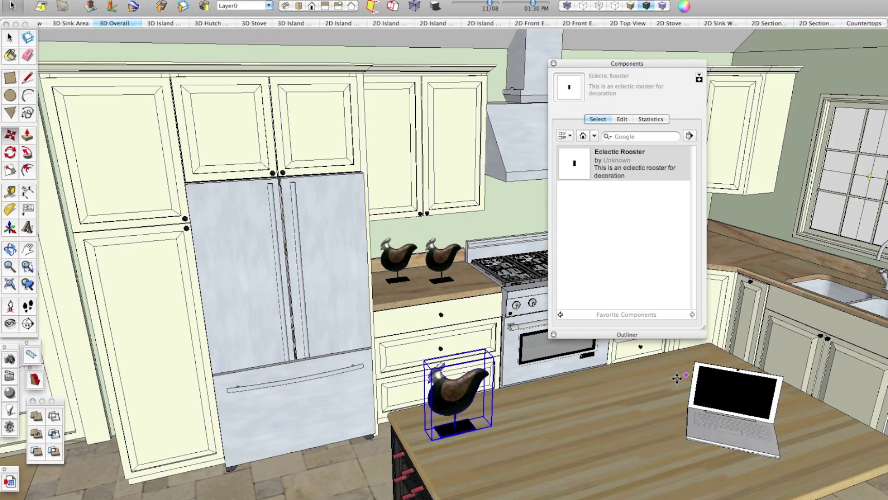
key(space)
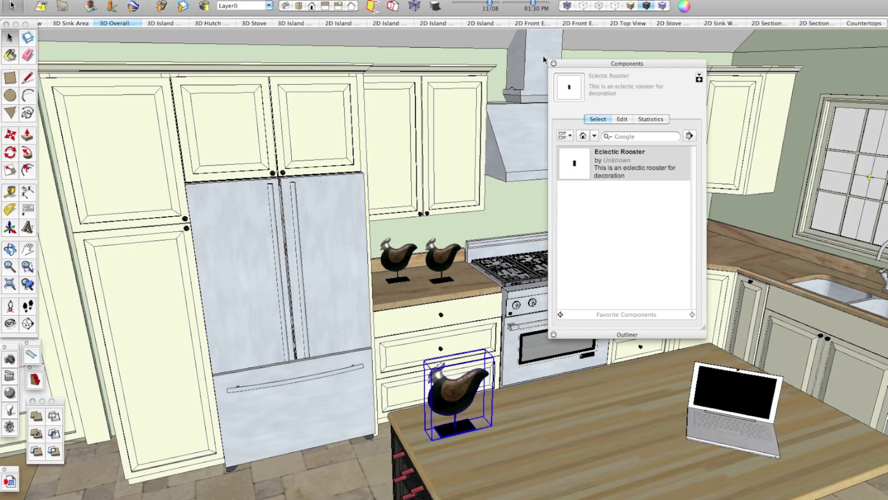
- Collapse the Components browser out of the way and save the island's laptop component as Macbook.skp in the Favorite Components folder
click(632, 63)
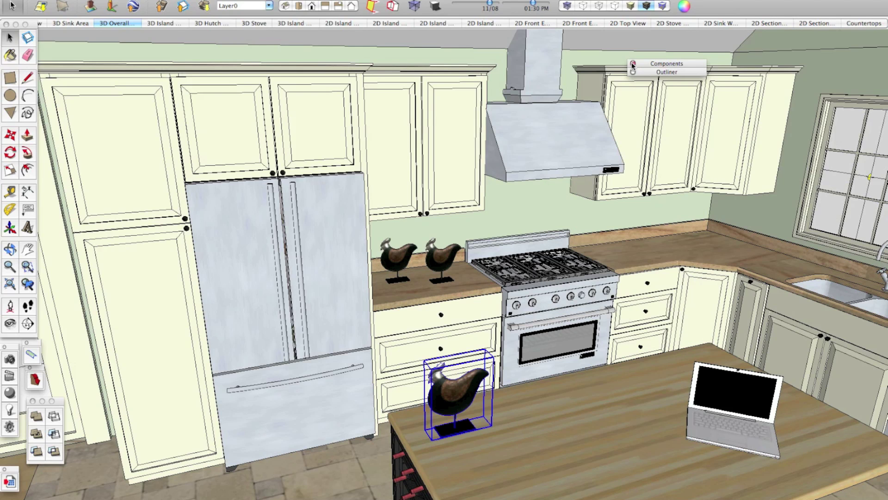
drag(669, 65, 789, 10)
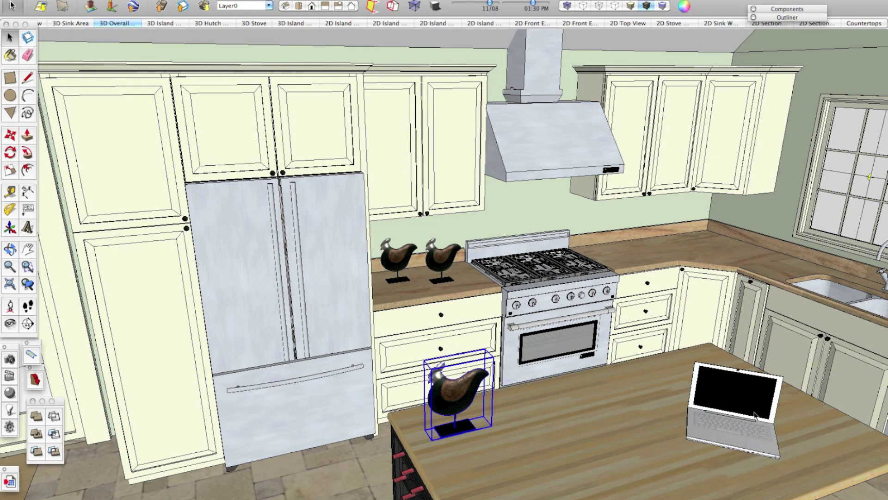
click(740, 398)
middle_drag(740, 399, 537, 345)
scroll(537, 345, up, 3)
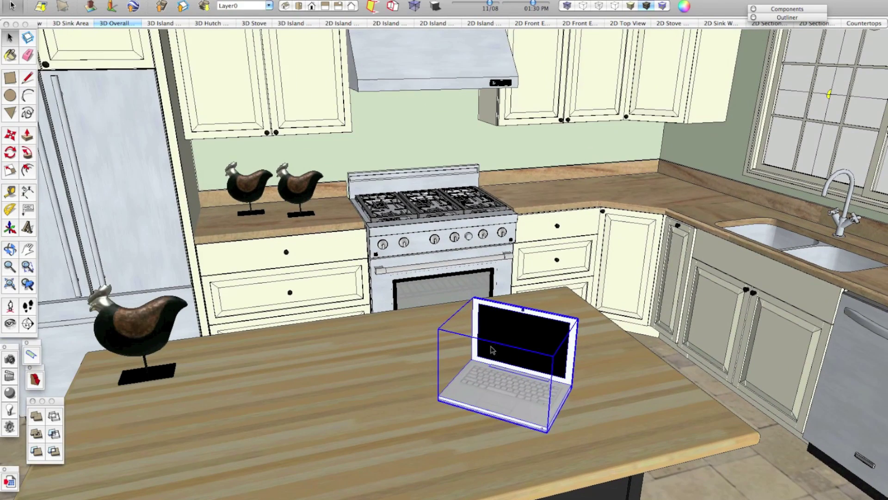
right_click(490, 383)
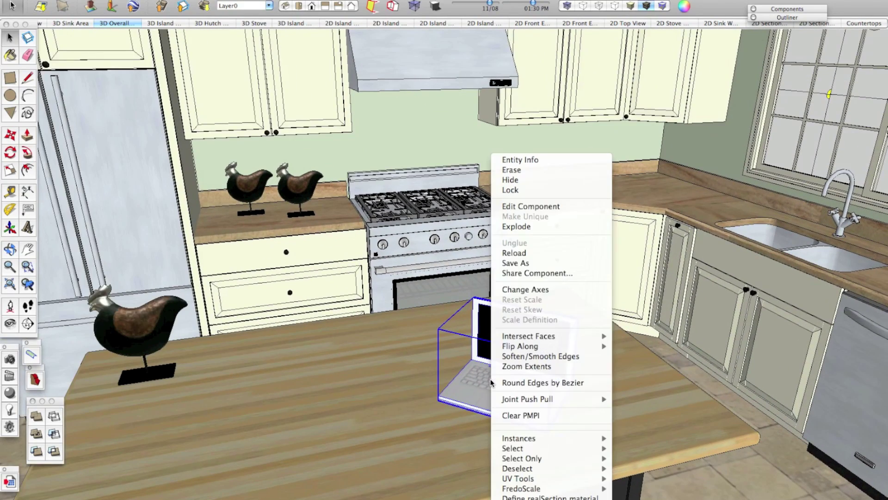
click(535, 262)
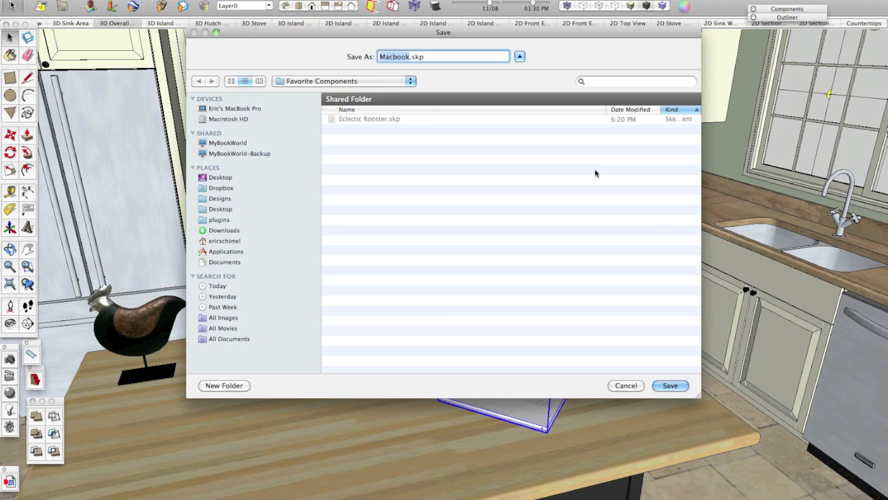
click(670, 386)
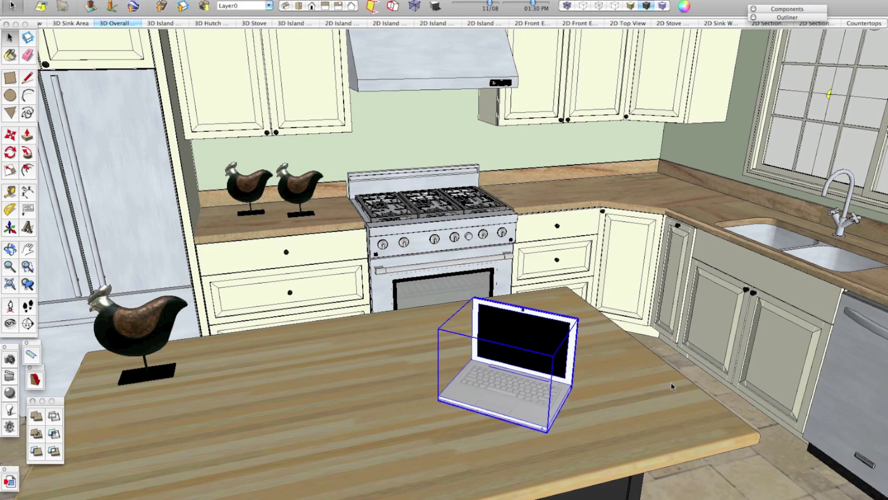
- Insert a second Macbook from Favorite Components beside the original on the island, rotated so its screen faces the viewer, and collapse the browser
click(787, 8)
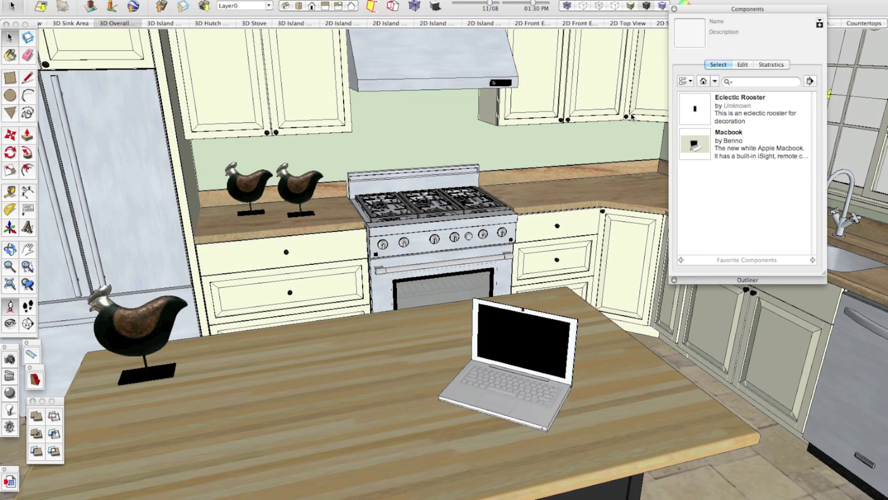
click(712, 148)
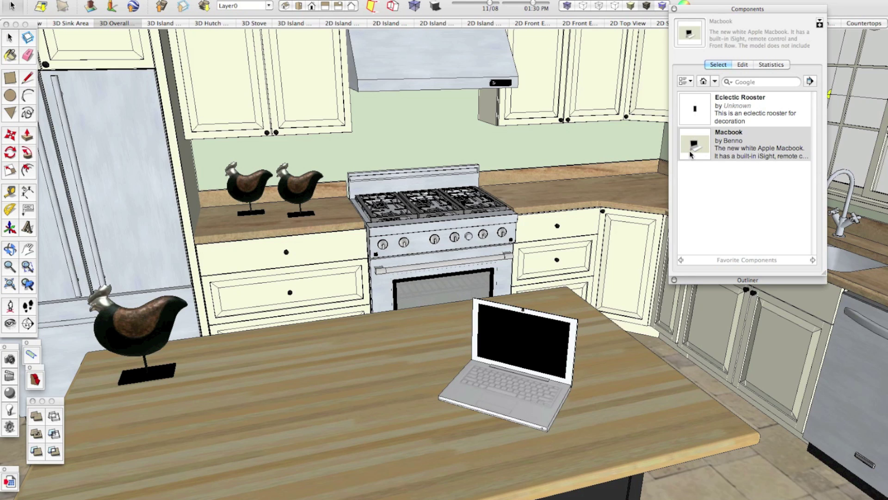
click(379, 410)
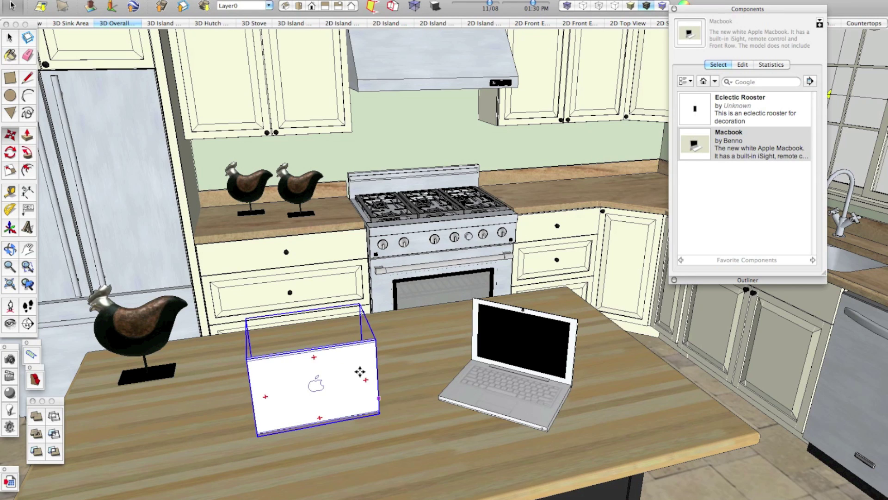
click(358, 322)
drag(305, 315, 247, 324)
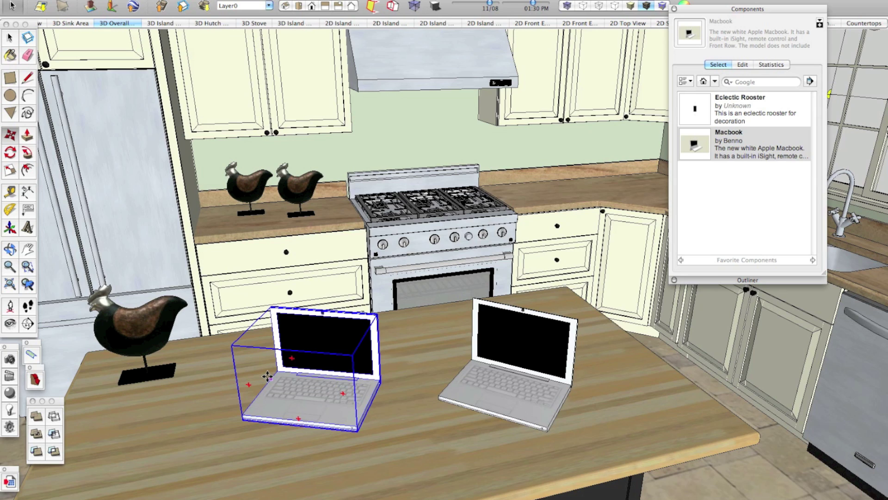
click(709, 10)
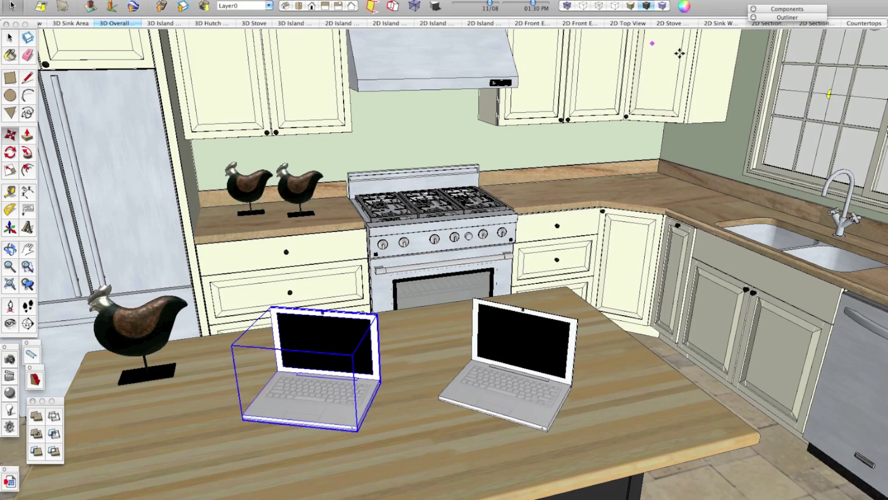
- Draw a rectangle on the corner countertop beside the stove and raise it slightly with Push/Pull into a thin board
middle_drag(672, 61, 612, 260)
scroll(596, 190, up, 10)
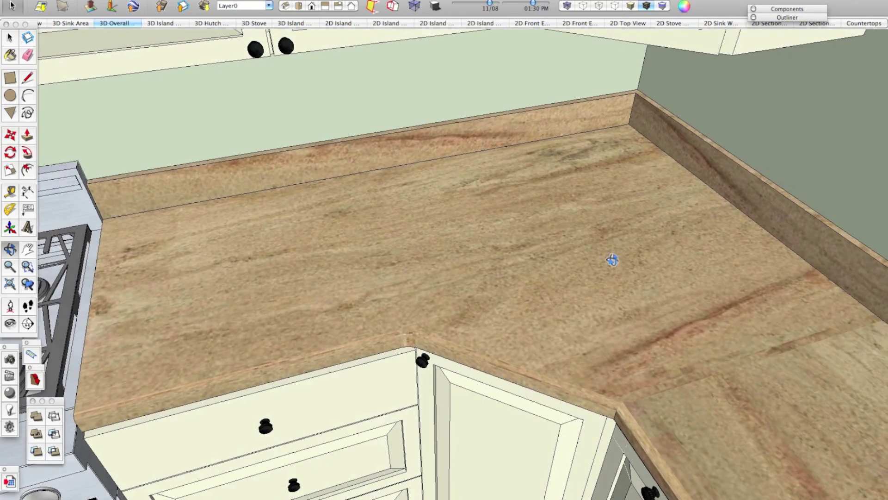
click(11, 77)
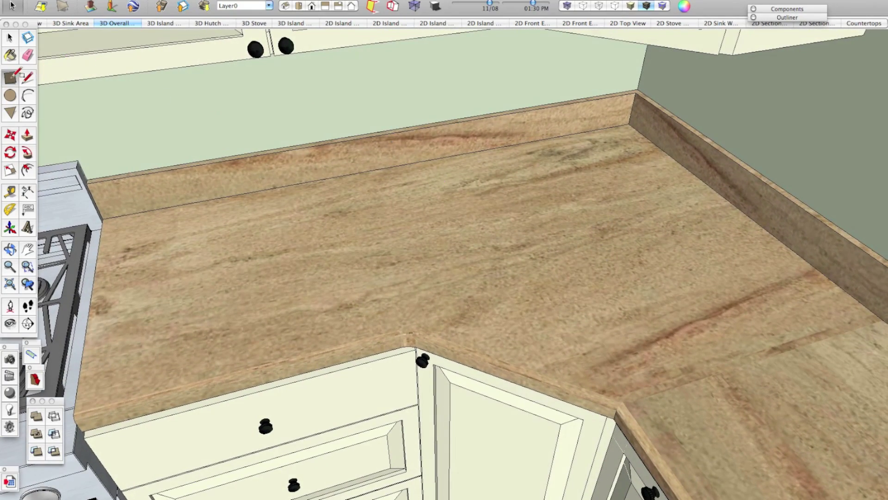
click(324, 303)
click(468, 184)
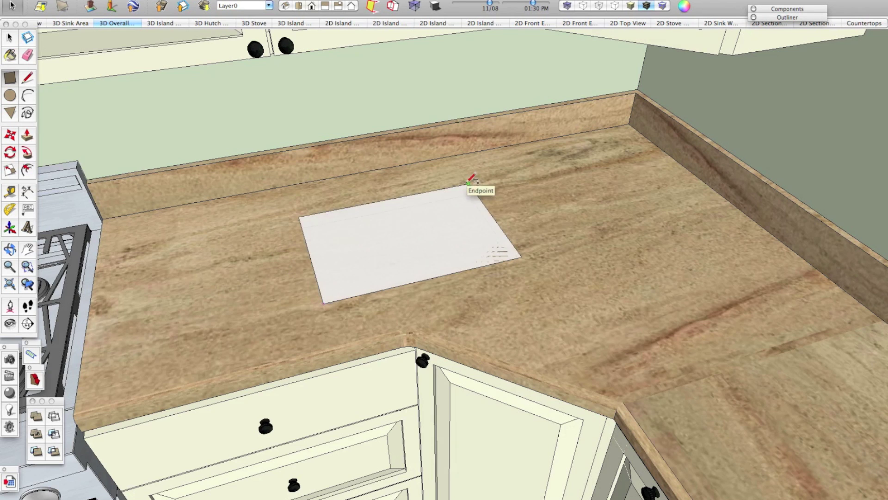
key(p)
drag(436, 204, 437, 197)
- Paint the thin board's top and edge faces with the light-grained material from the Wood collection
key(b)
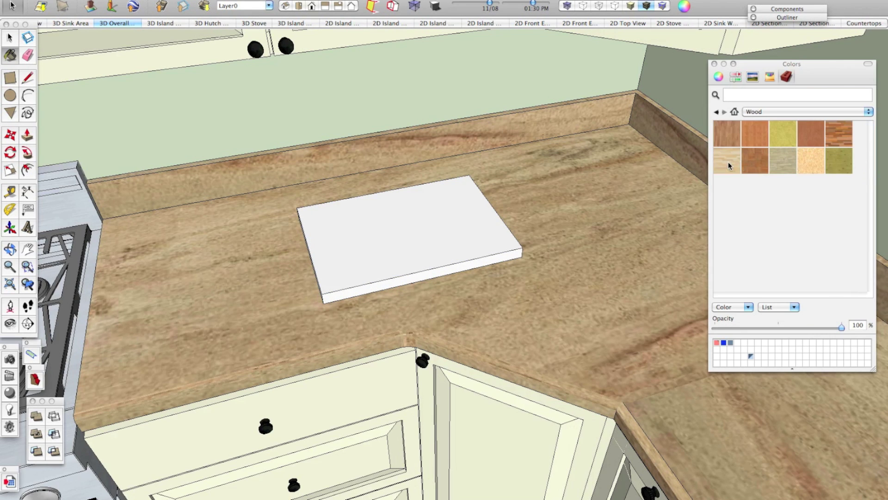
click(729, 162)
click(444, 210)
click(418, 254)
mouse_move(419, 254)
middle_down()
mouse_move(457, 254)
mouse_move(312, 298)
mouse_move(511, 276)
mouse_move(436, 225)
mouse_move(413, 230)
mouse_move(522, 210)
mouse_move(509, 178)
mouse_move(509, 220)
middle_up()
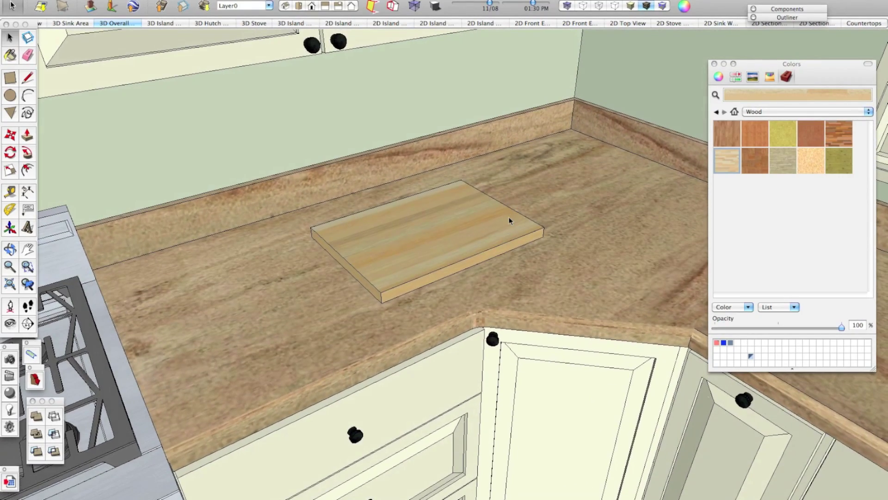
- Select the whole painted board and make it a component named Cutting Board, replacing the selection with the component
click(401, 239)
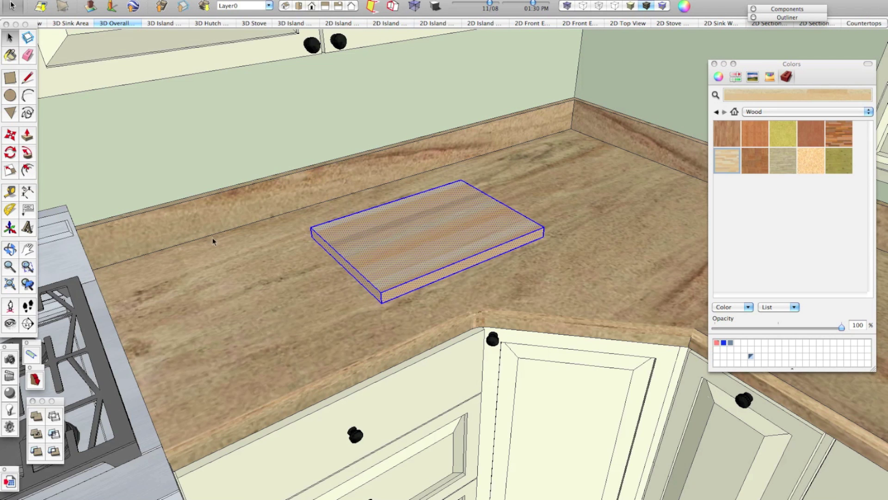
right_click(398, 216)
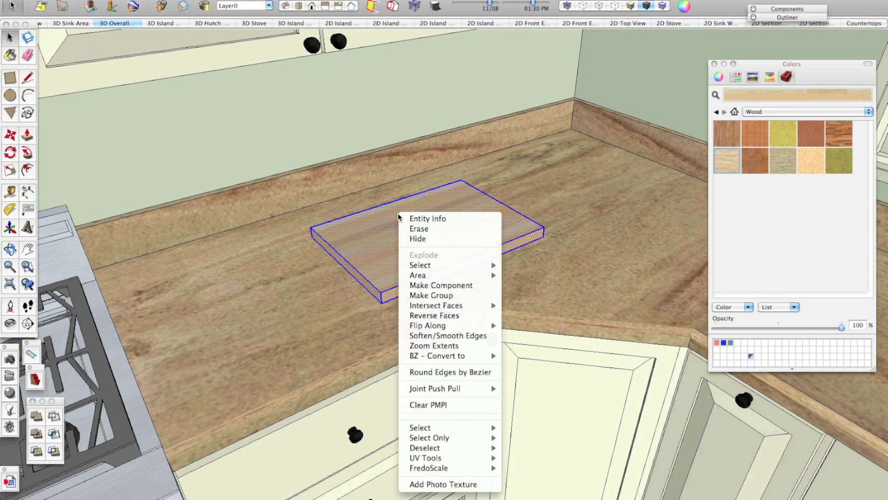
click(455, 287)
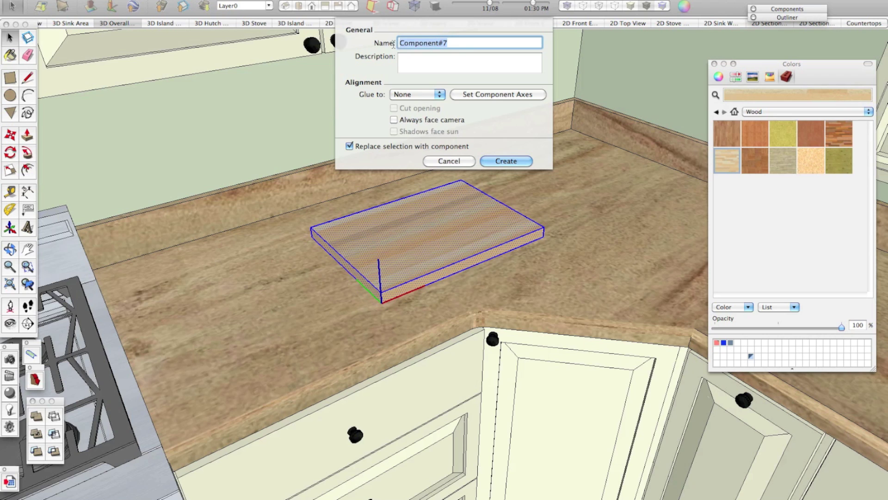
text(Cutting )
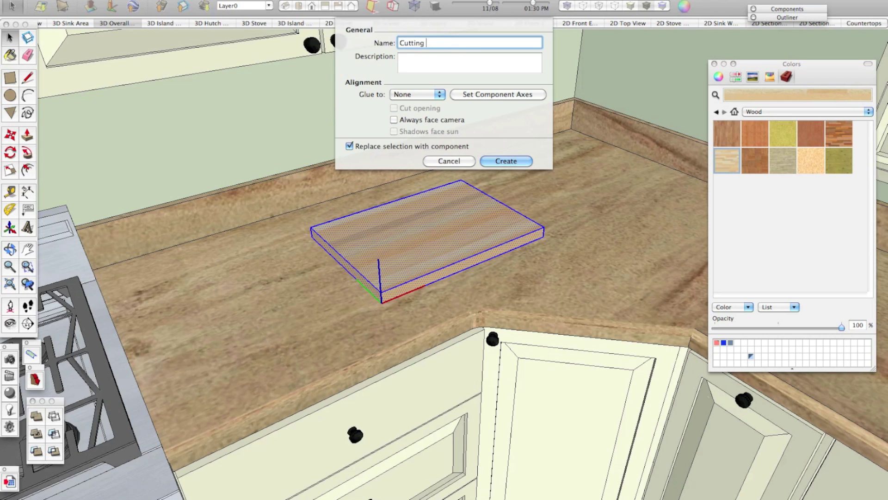
text(Board)
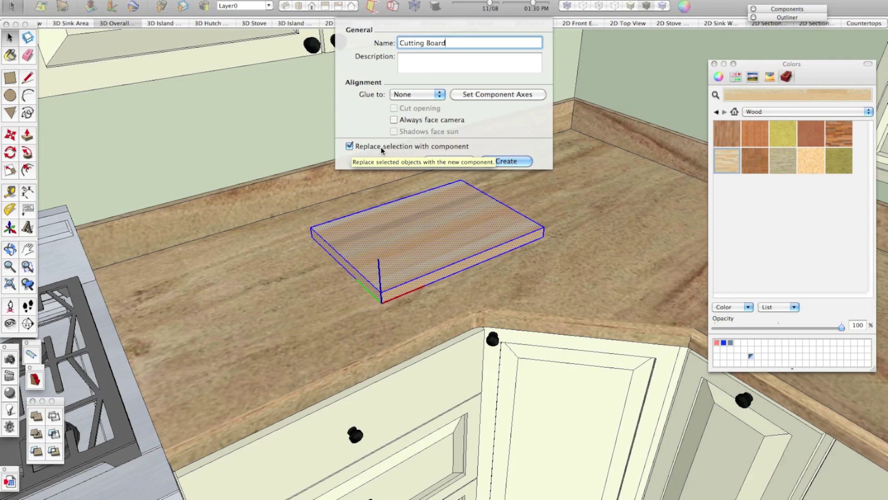
click(516, 161)
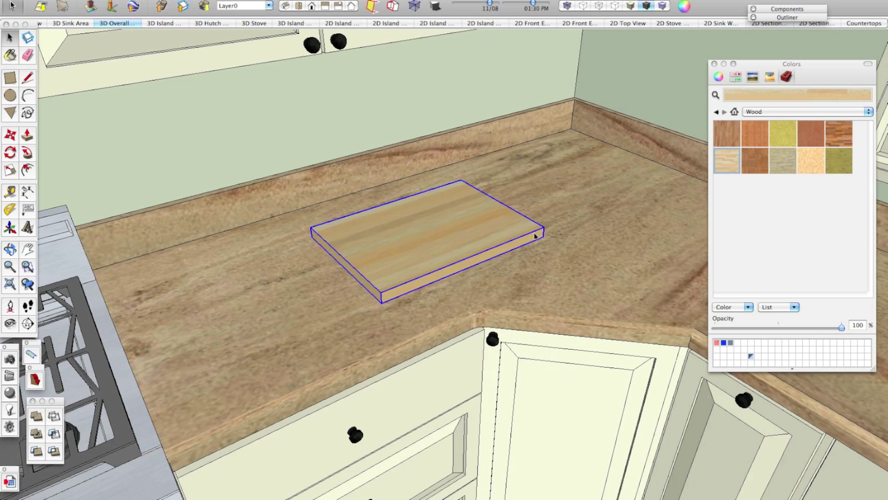
- Save the board component as Cutting Board.skp in the Favorite Components folder and close the material colors
right_click(436, 227)
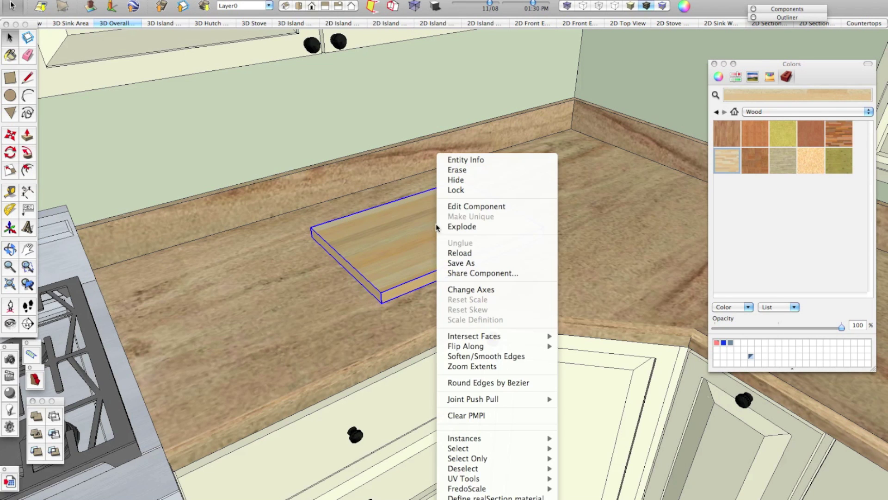
click(470, 263)
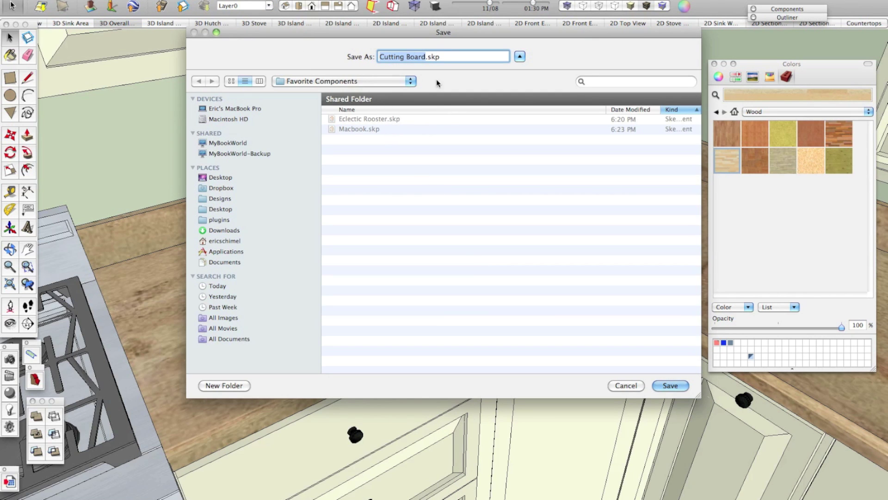
click(669, 385)
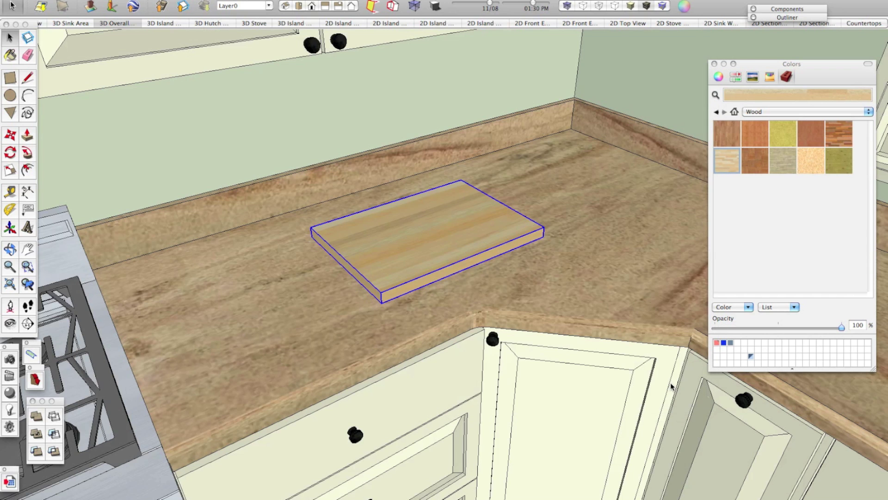
click(714, 64)
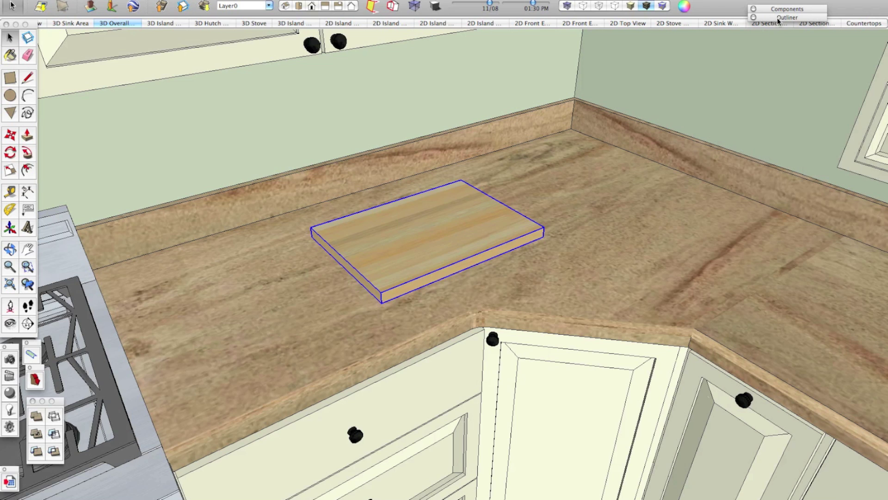
- Refresh the Components browser by reloading the Favorite Components collection, then collapse the browser to show the whole kitchen
click(777, 9)
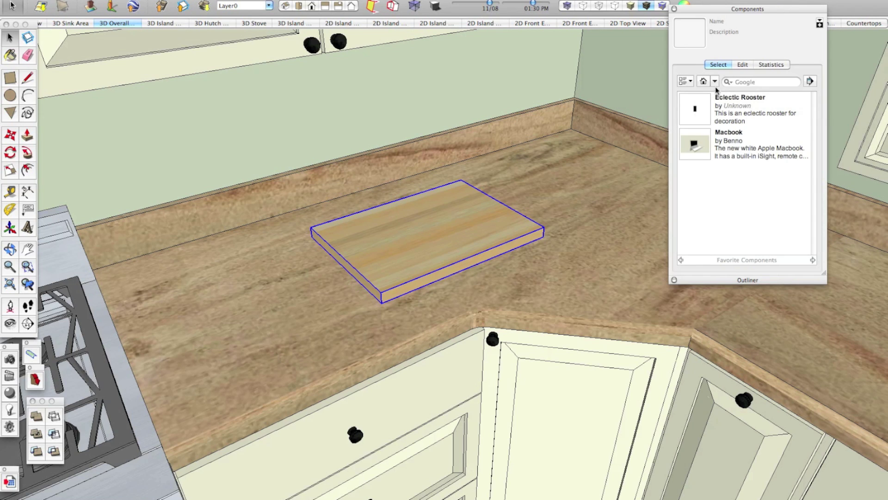
click(715, 82)
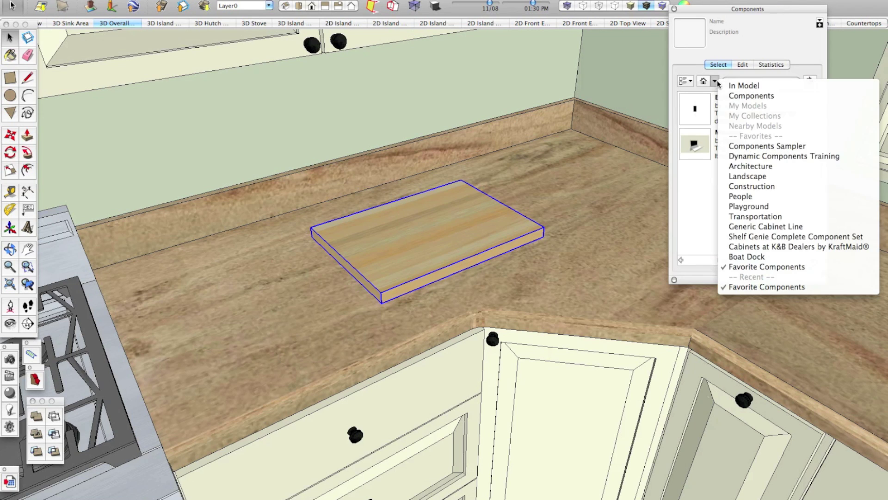
click(778, 268)
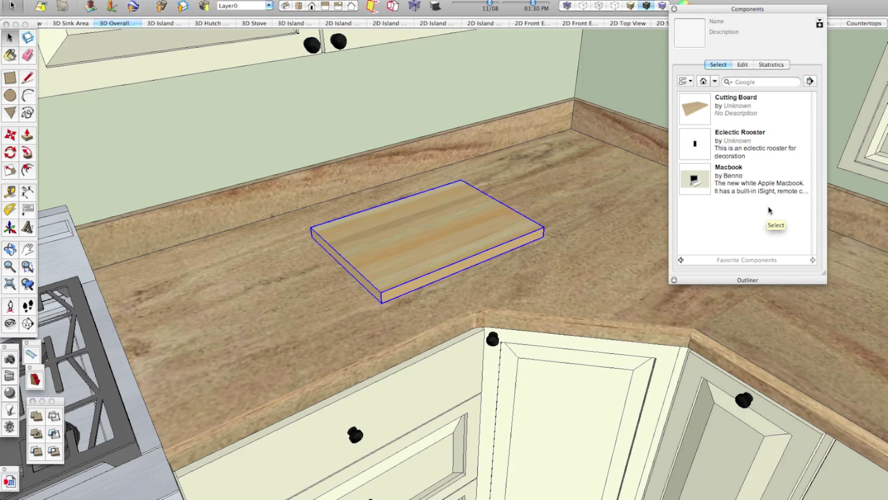
right_click(774, 193)
key(Escape)
scroll(605, 157, down, 10)
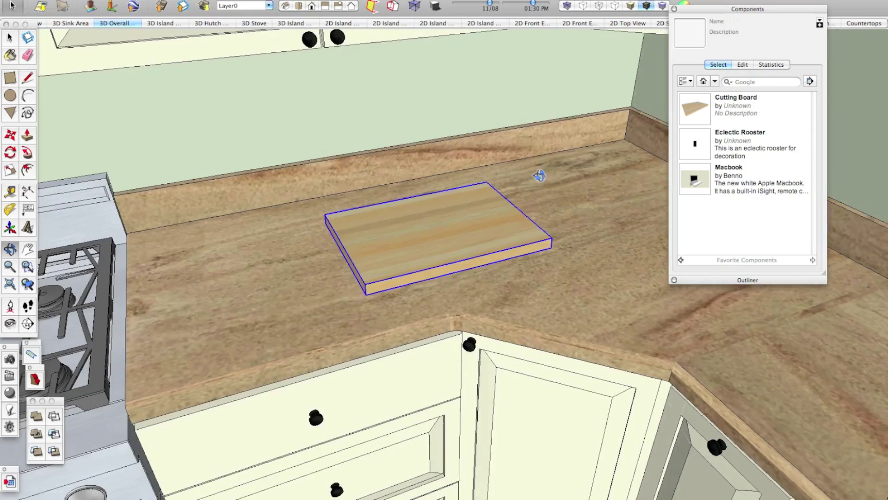
scroll(607, 143, down, 10)
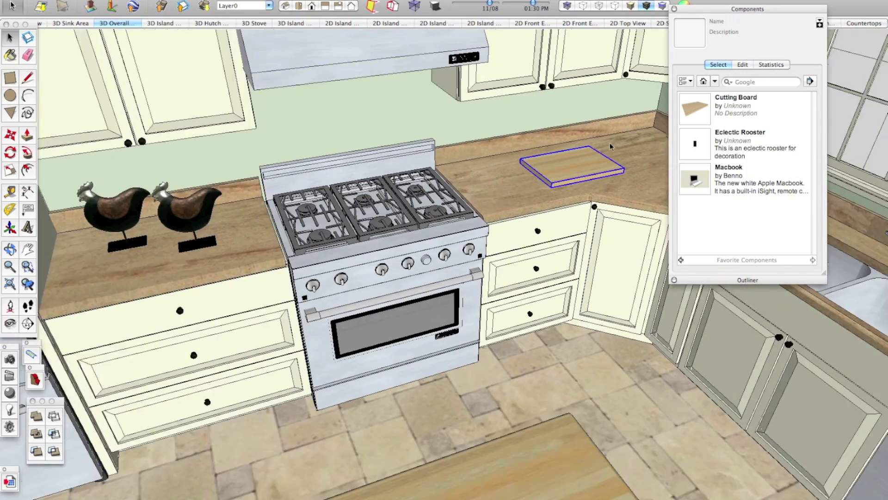
scroll(567, 125, down, 5)
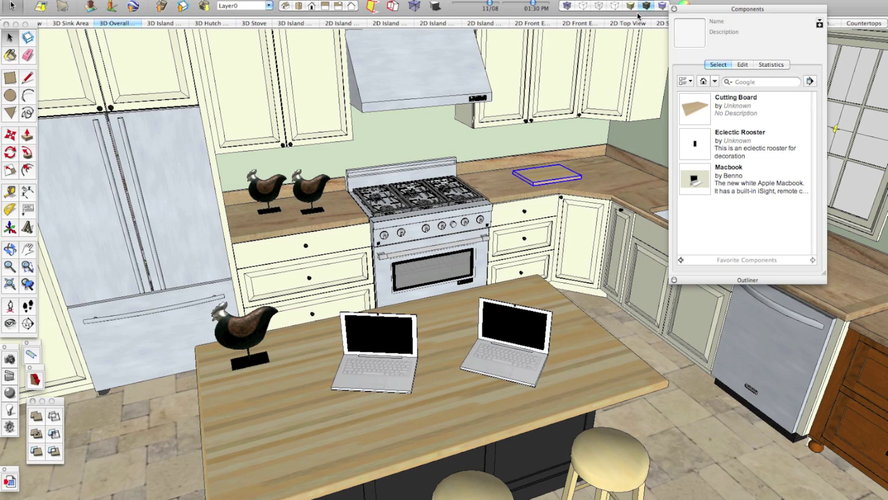
click(706, 9)
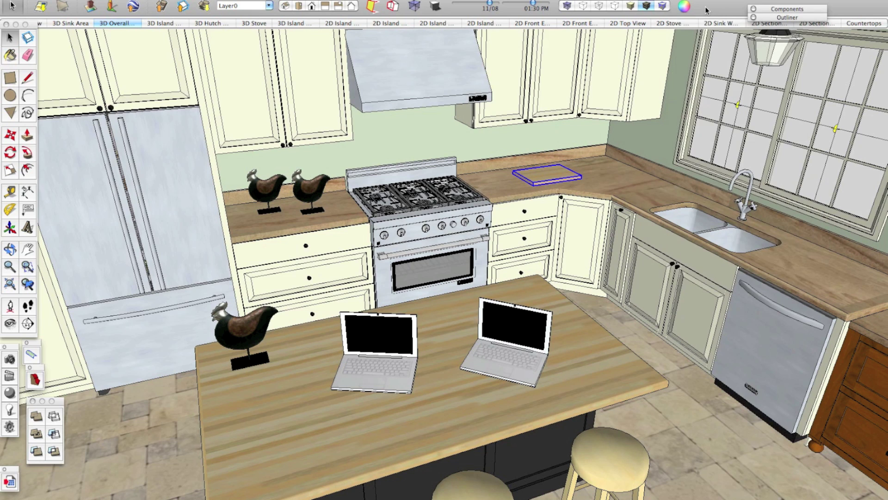